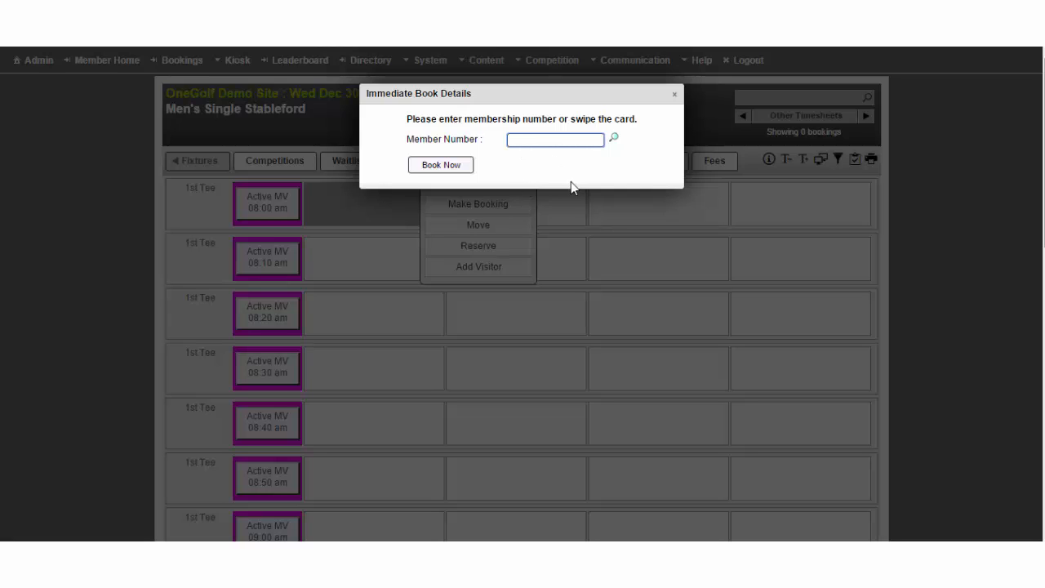
Find a member by searching for "al" and book the first result into the first 08:00 am slot.
{"action": "type", "text": "ali"}
{"action": "left_click", "coordinate": [615, 140]}
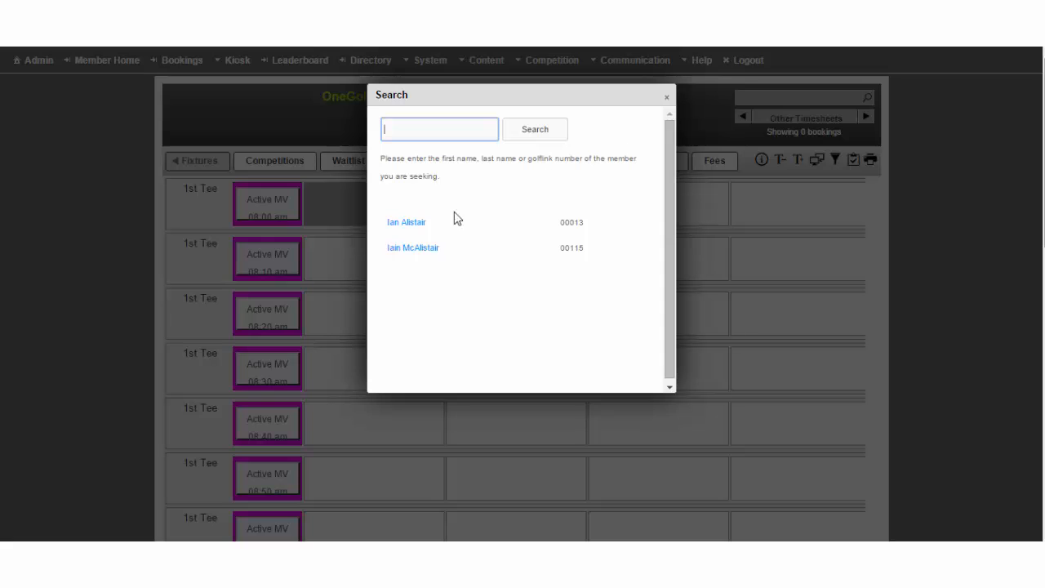
{"action": "left_click", "coordinate": [423, 227]}
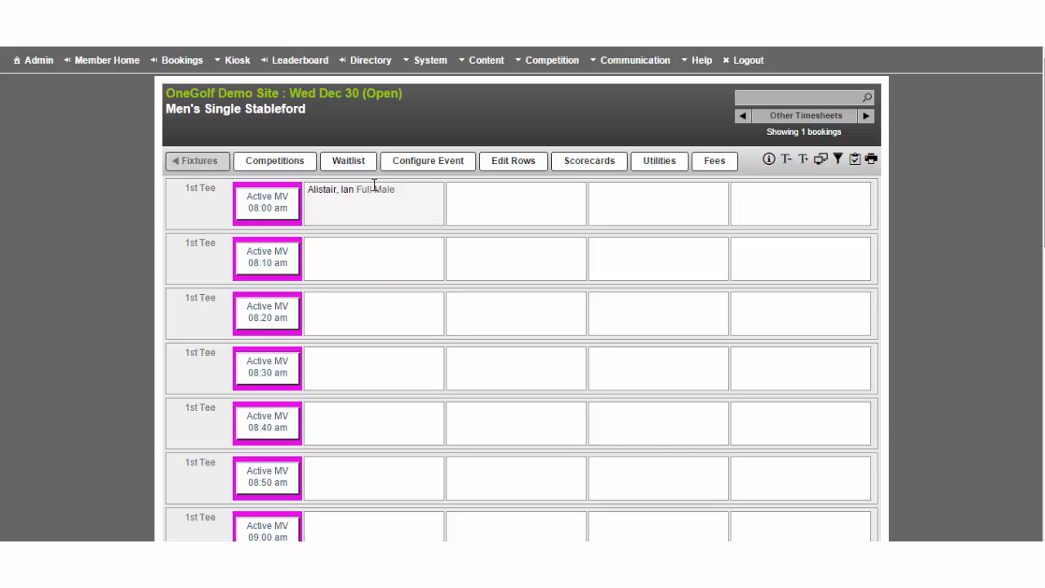
{"action": "left_click", "coordinate": [513, 208]}
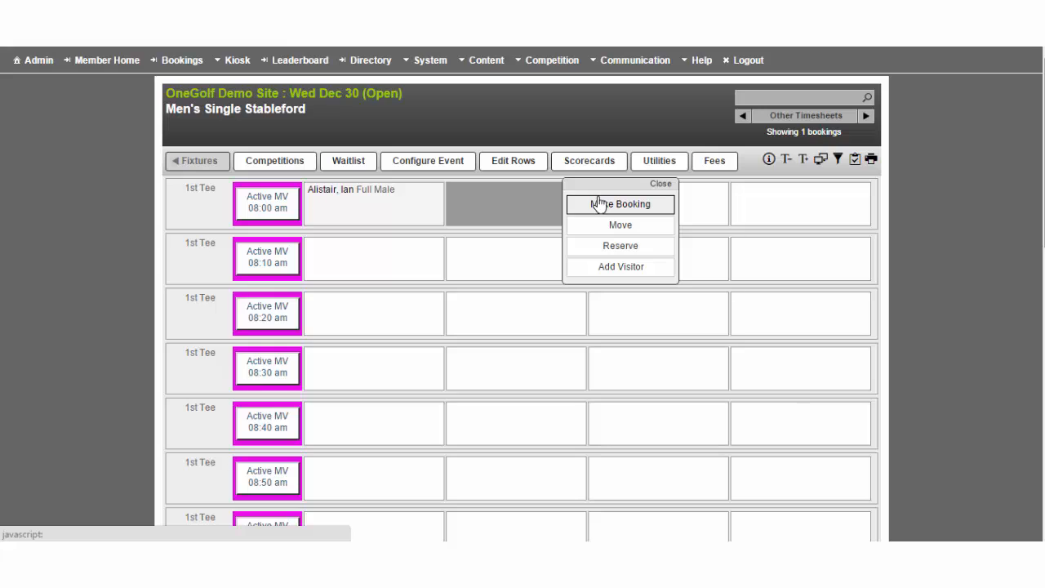
{"action": "left_click", "coordinate": [660, 185]}
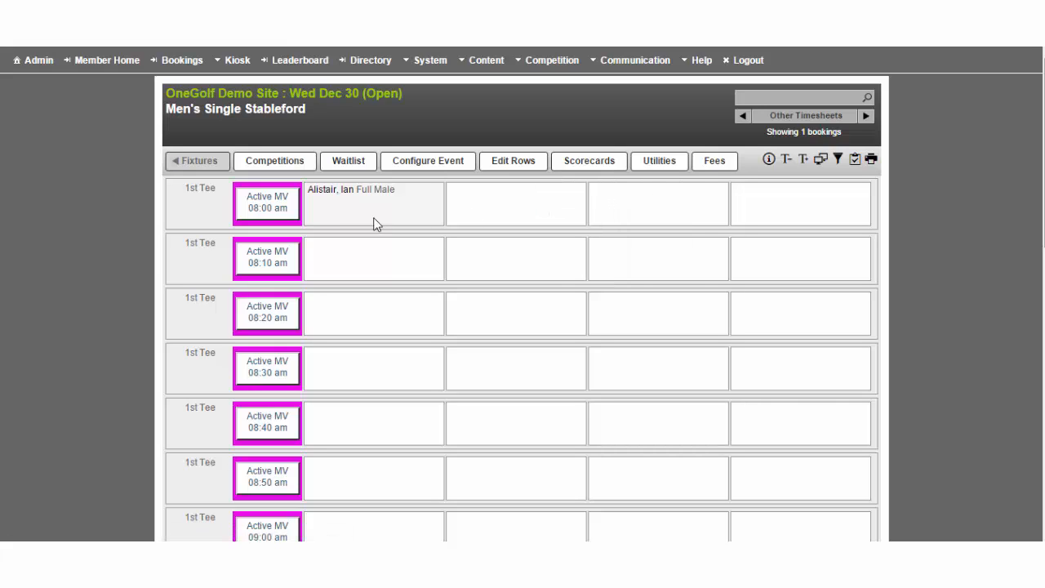
Fill the remaining three player places of the 08:00 am booking with members found by searching "jason", "colin" and "golfer", and confirm the booking.
{"action": "left_click", "coordinate": [267, 212]}
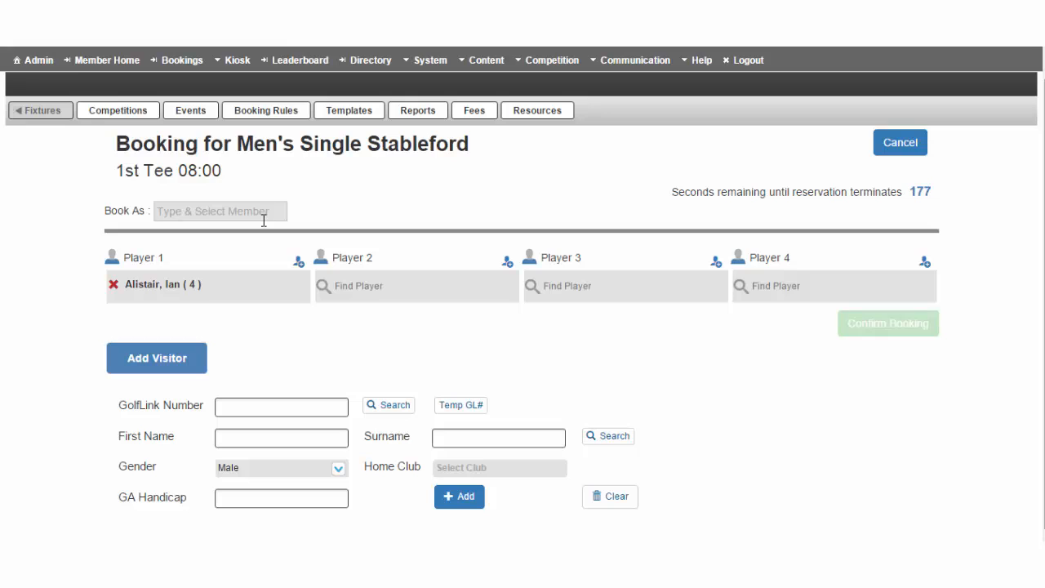
{"action": "left_click", "coordinate": [369, 286]}
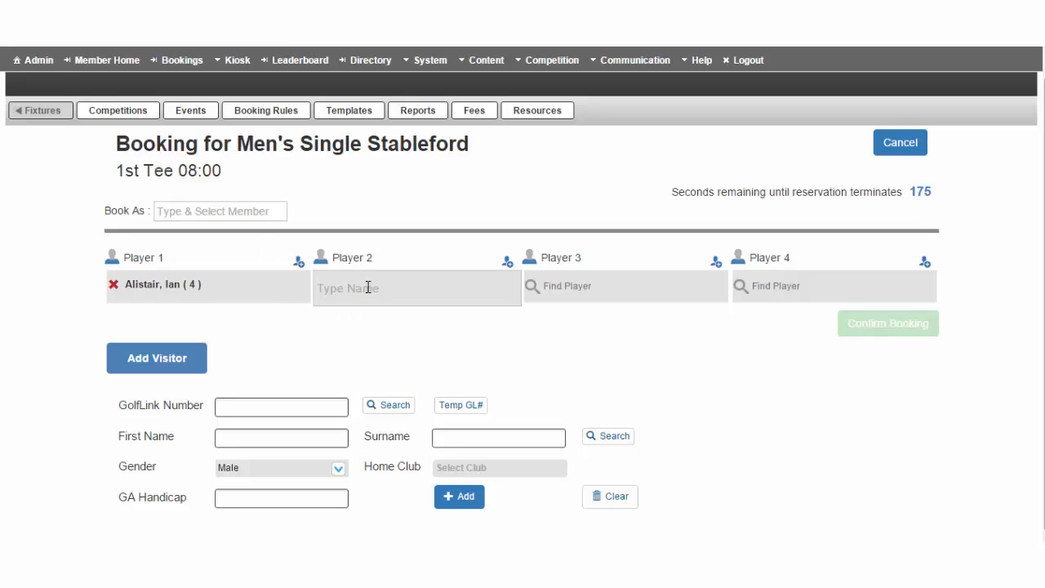
{"action": "type", "text": "jason"}
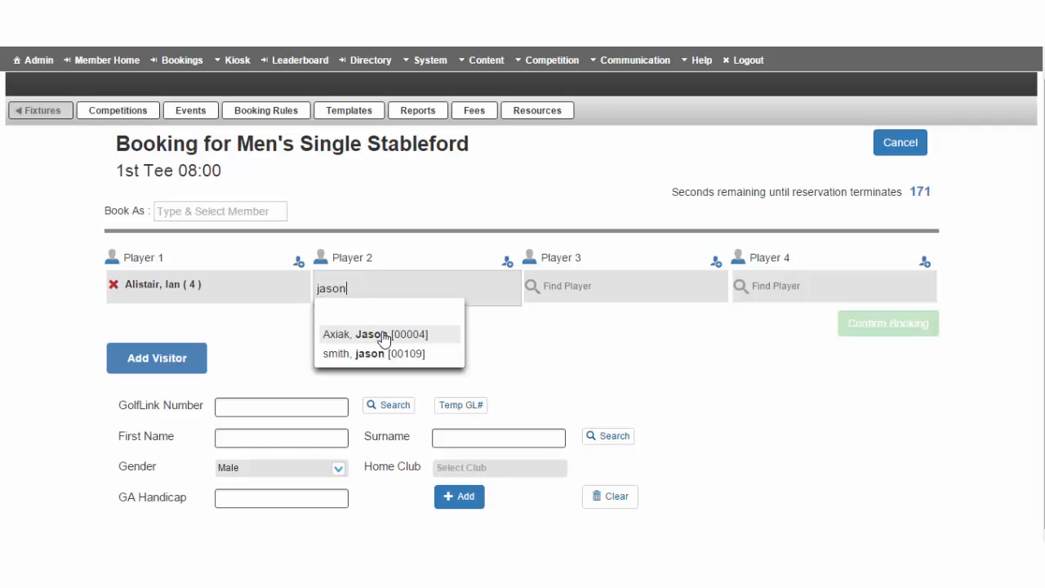
{"action": "left_click", "coordinate": [383, 331]}
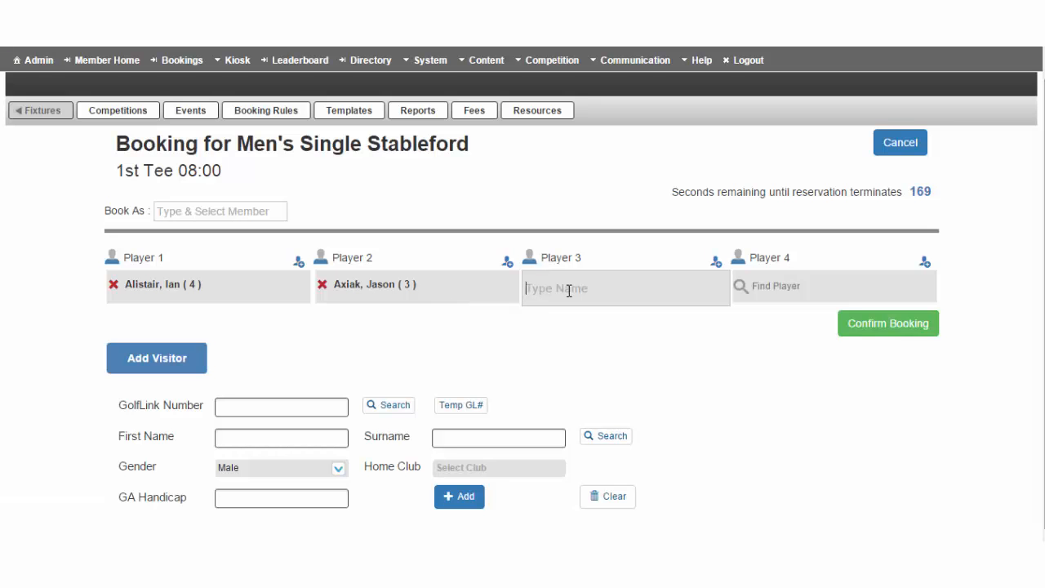
{"action": "type", "text": "colin"}
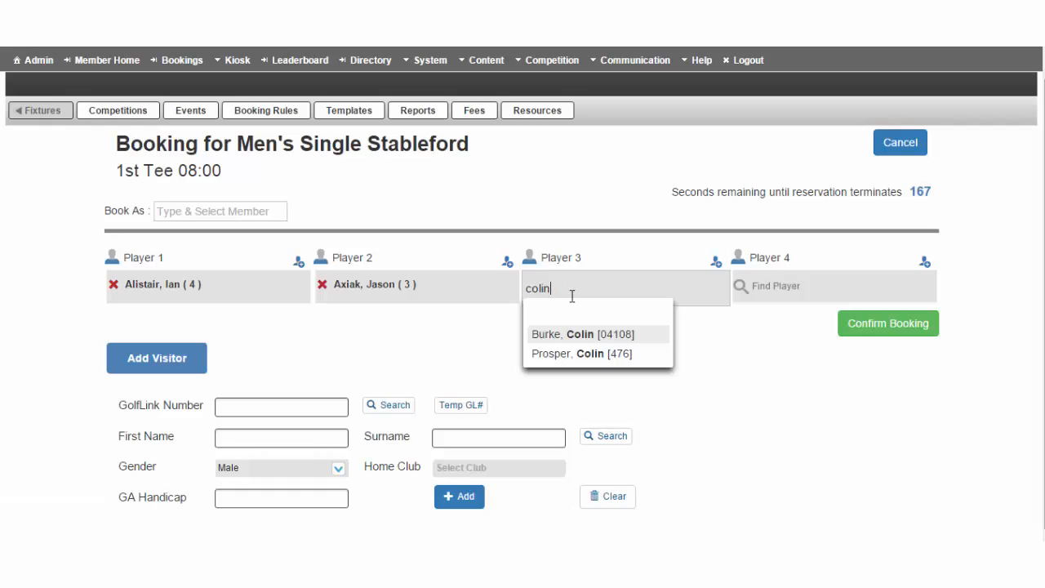
{"action": "left_click", "coordinate": [582, 335]}
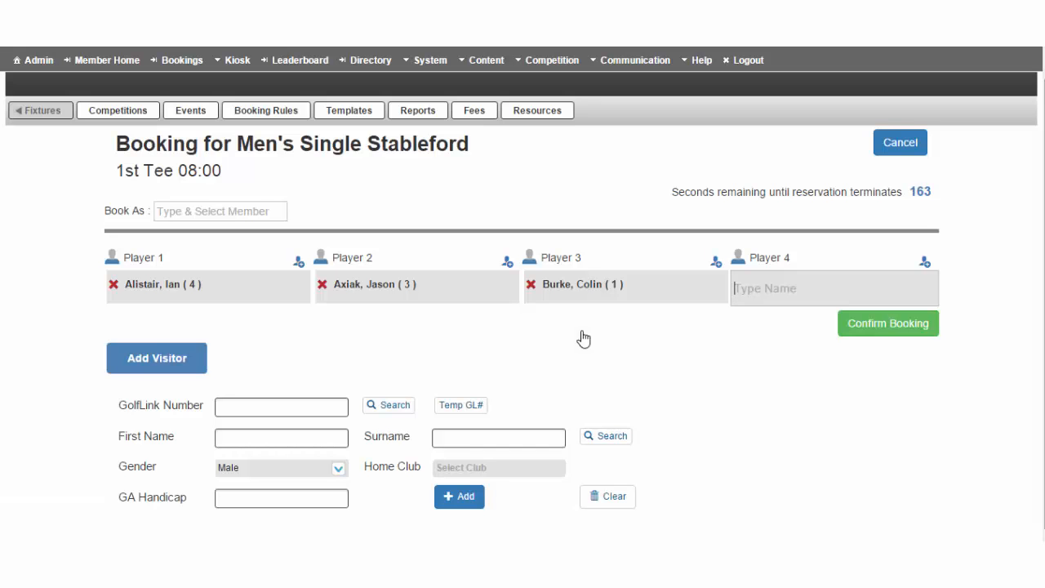
{"action": "type", "text": "golfer"}
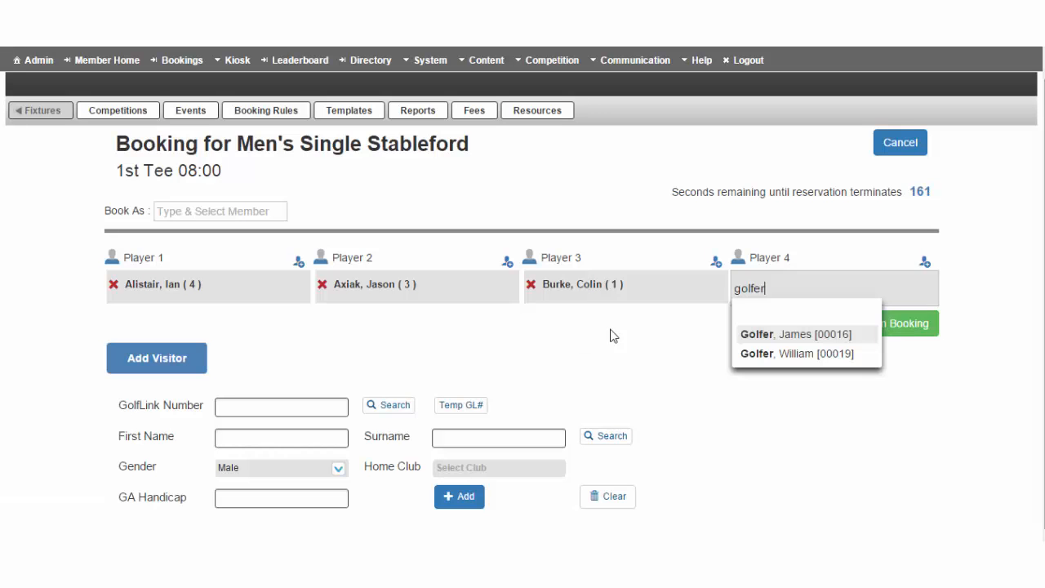
{"action": "left_click", "coordinate": [765, 335]}
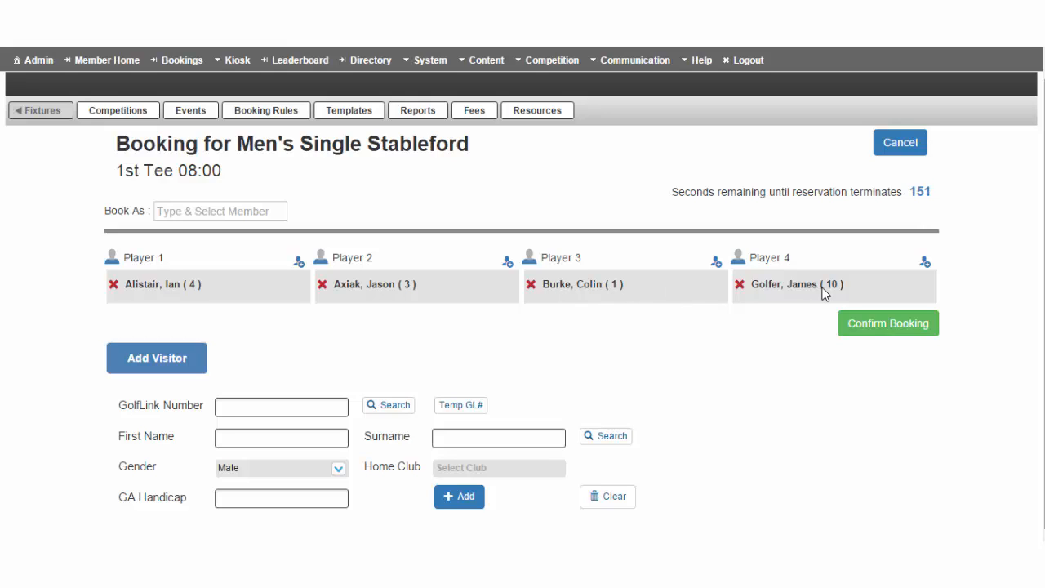
{"action": "left_click", "coordinate": [869, 326]}
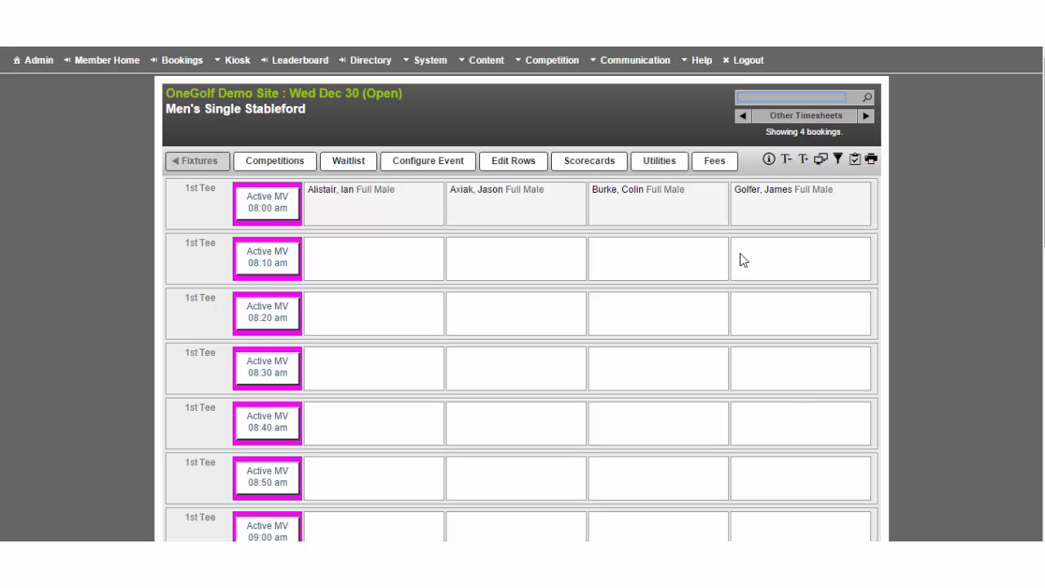
Swap the first player's 08:00 am booking with the empty first slot at 08:10 am.
{"action": "left_click", "coordinate": [392, 214]}
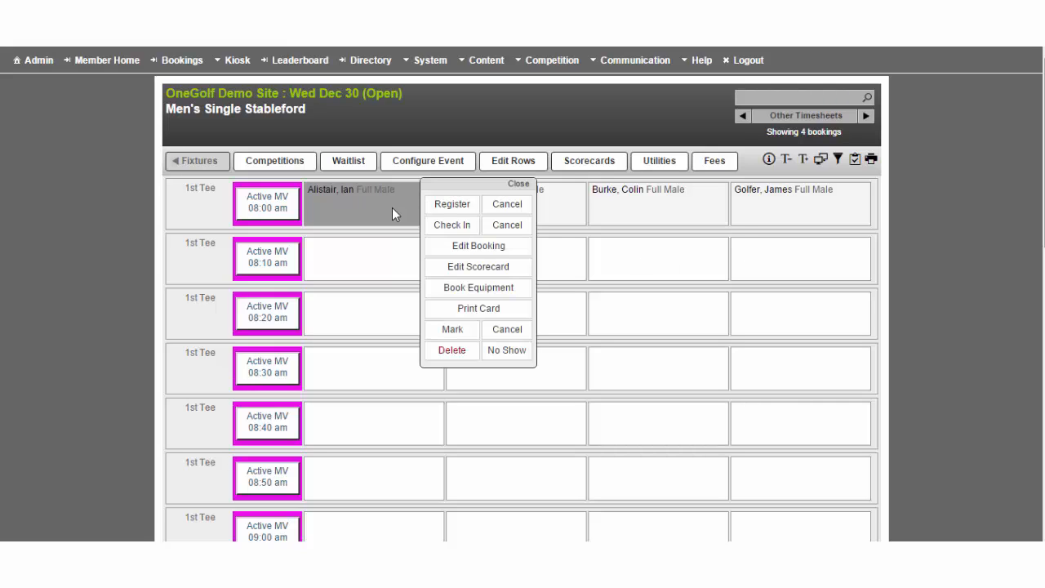
{"action": "left_click", "coordinate": [366, 269]}
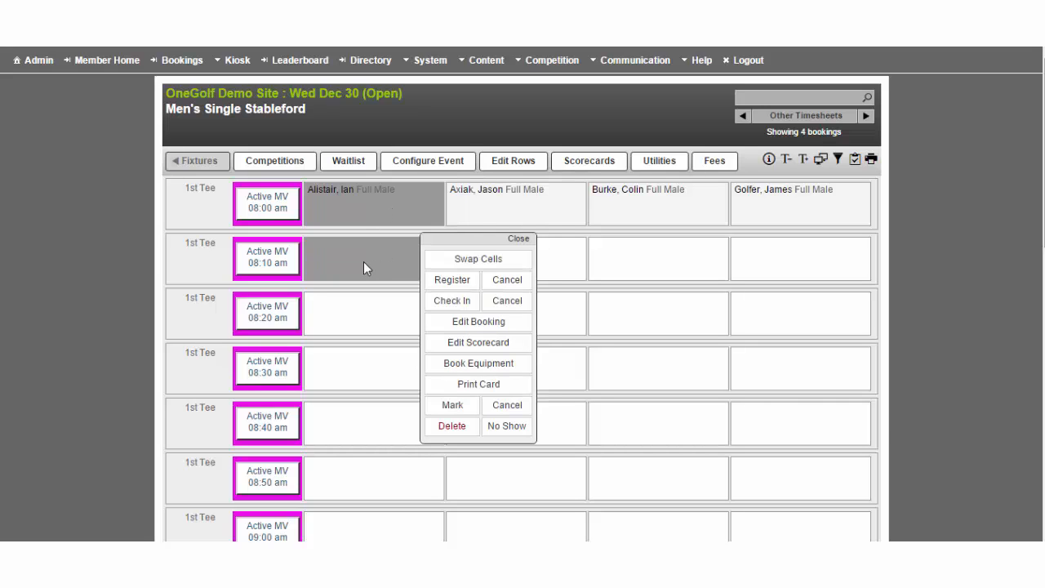
{"action": "left_click", "coordinate": [521, 262]}
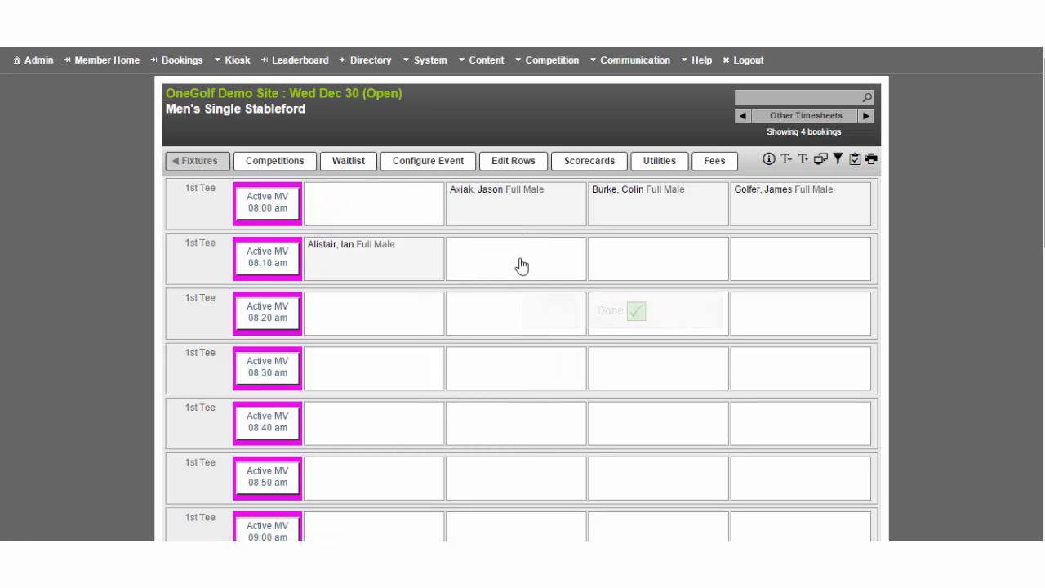
Swap the 08:10 am player with the player in the second 08:00 am slot.
{"action": "left_click", "coordinate": [413, 256]}
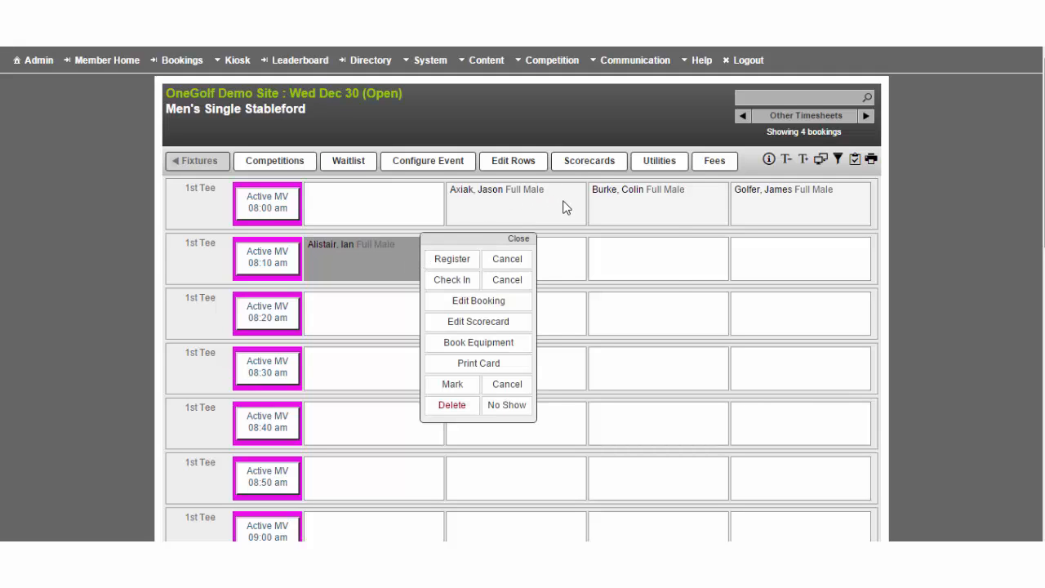
{"action": "left_click", "coordinate": [565, 207]}
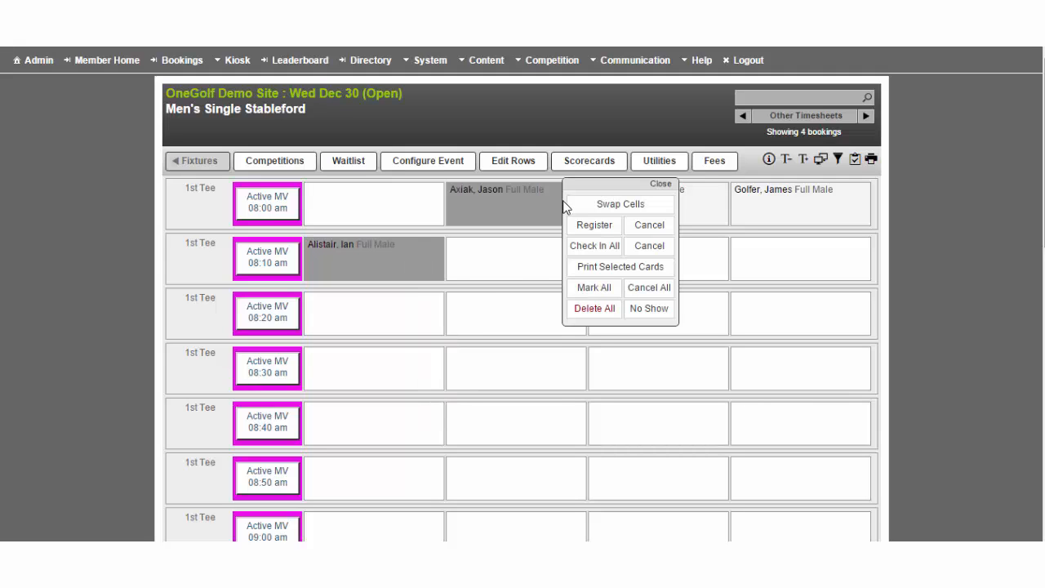
{"action": "left_click", "coordinate": [605, 206]}
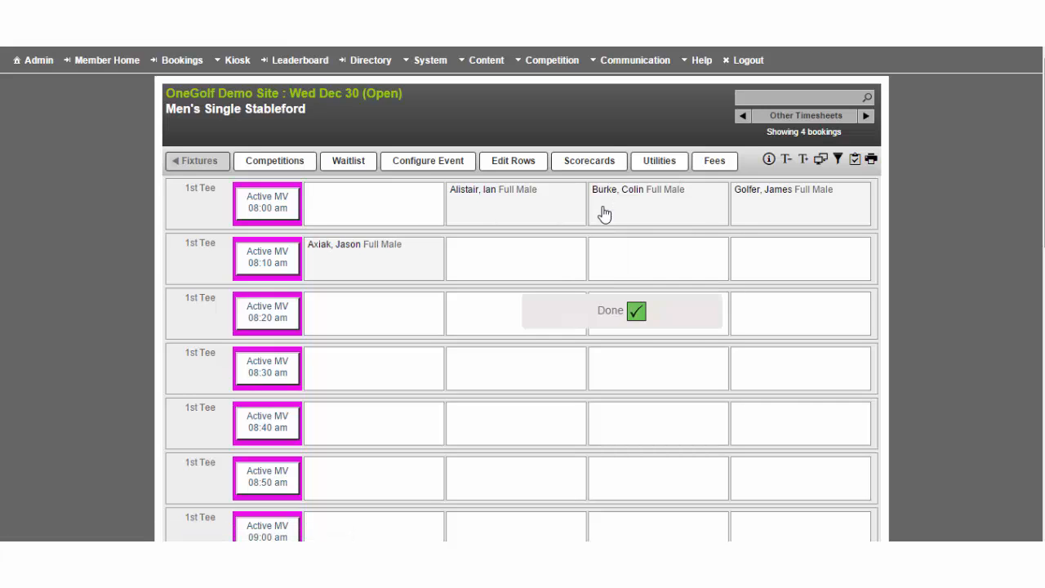
Swap the 08:10 am player's cell with the empty first slot at 08:00 am.
{"action": "left_click", "coordinate": [387, 263]}
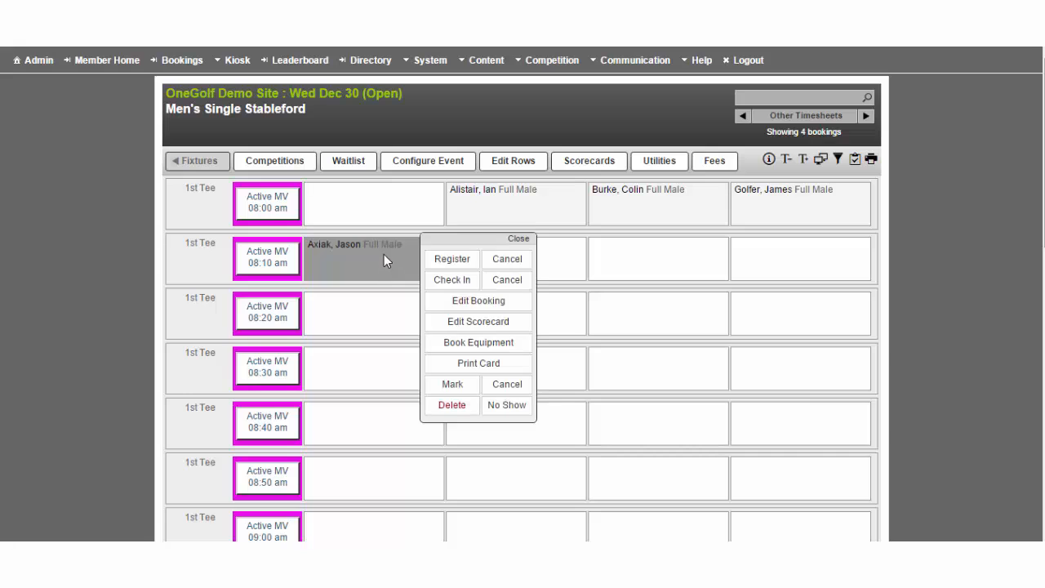
{"action": "left_click", "coordinate": [375, 214]}
{"action": "left_click", "coordinate": [445, 204]}
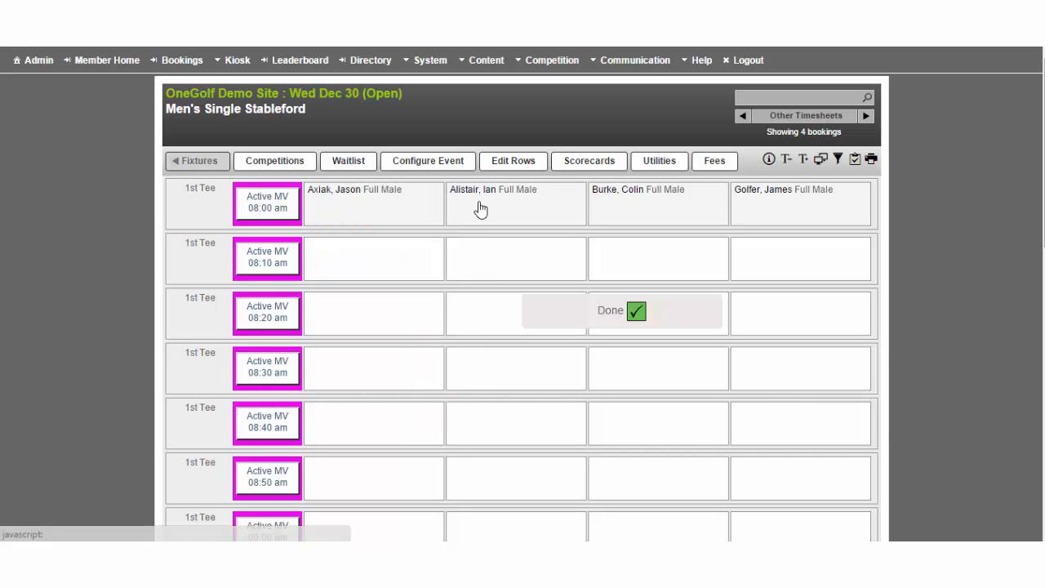
Delete the booking in the fourth 08:00 am slot and confirm the deletion.
{"action": "left_click", "coordinate": [804, 208]}
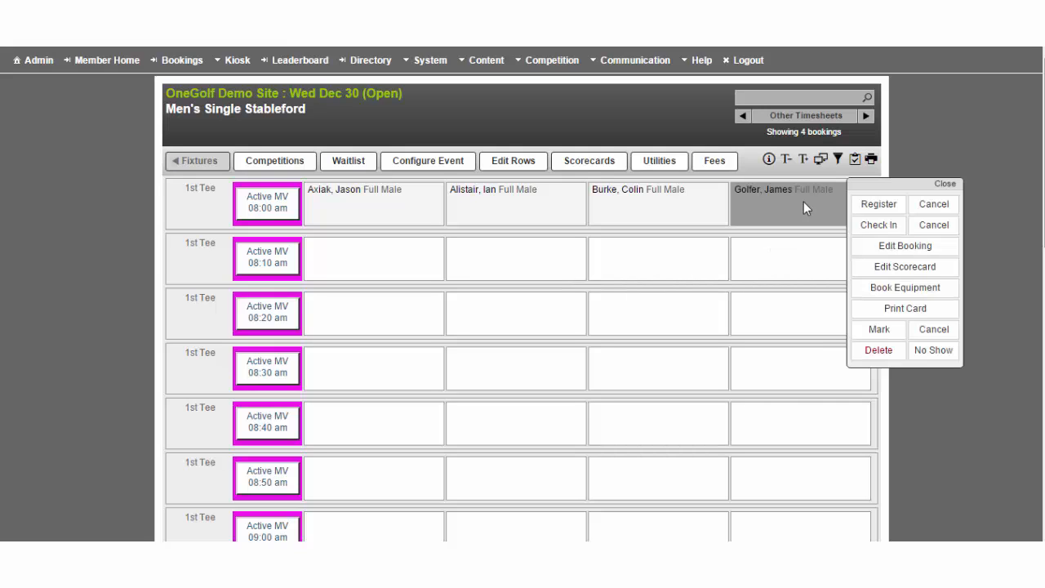
{"action": "left_click", "coordinate": [880, 351]}
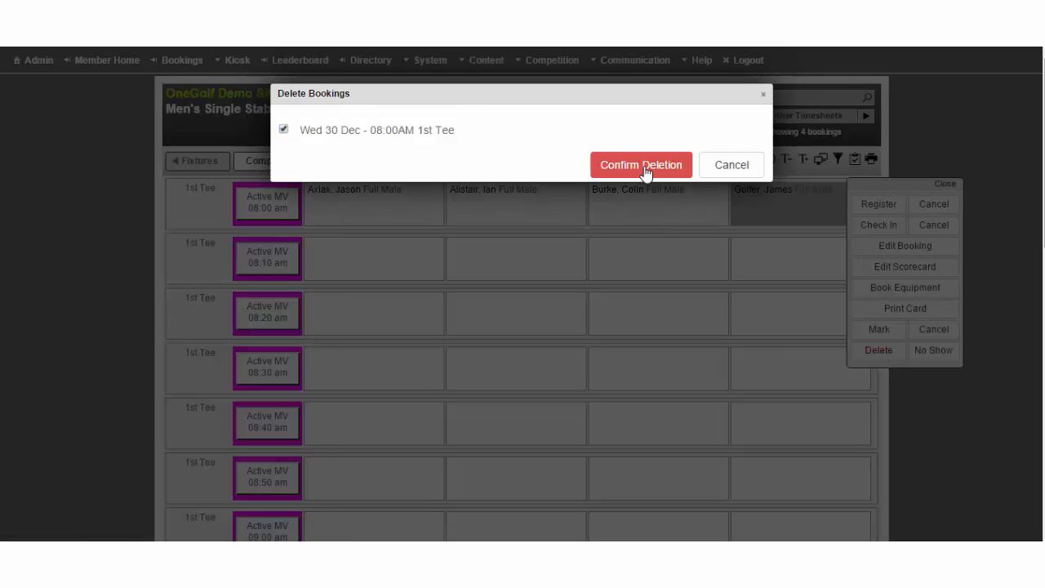
{"action": "left_click", "coordinate": [641, 166]}
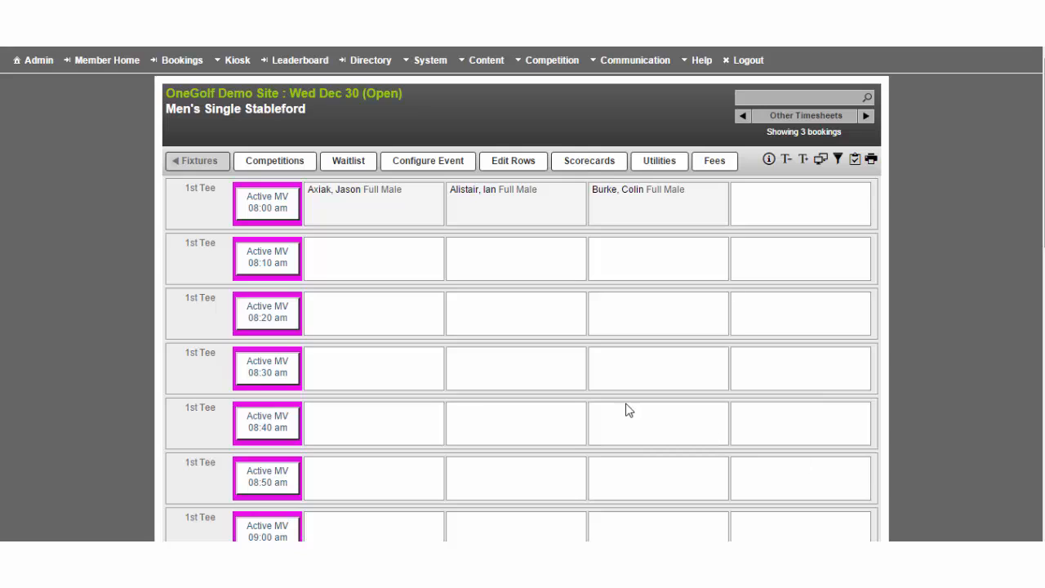
Add a visitor to the first 08:10 am slot by entering the visitor's GolfLink number.
{"action": "left_click", "coordinate": [369, 259]}
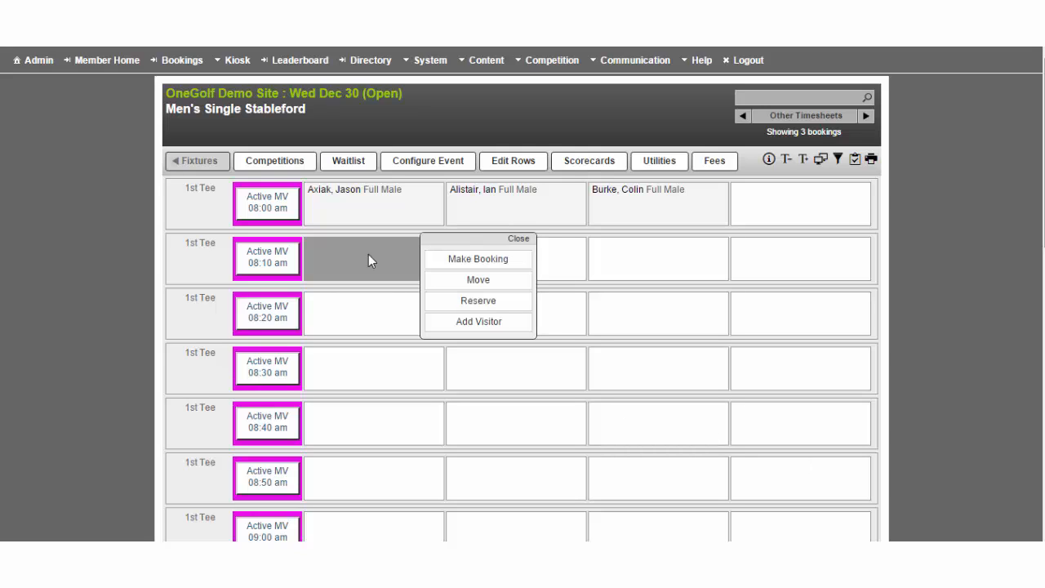
{"action": "left_click", "coordinate": [482, 327]}
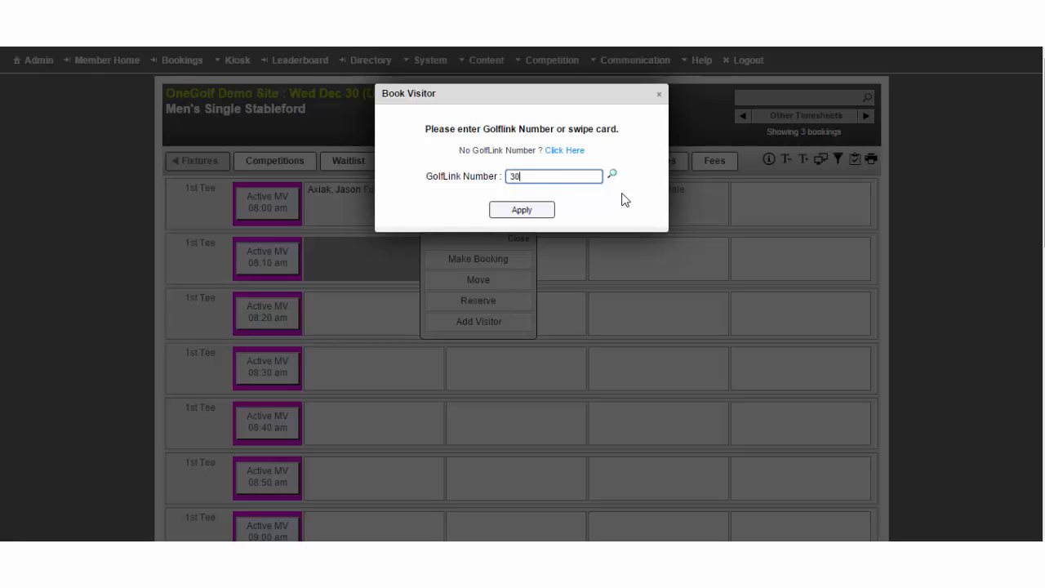
{"action": "left_click", "coordinate": [546, 211]}
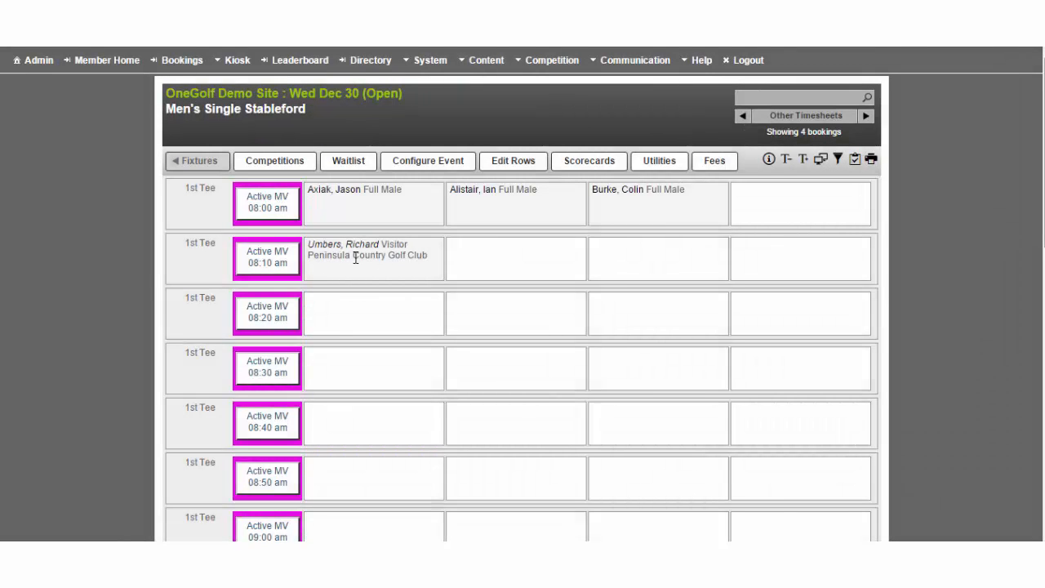
Add the visitor Tiger Woods to the second 08:10 am slot by name, without a GolfLink number.
{"action": "left_click", "coordinate": [491, 253]}
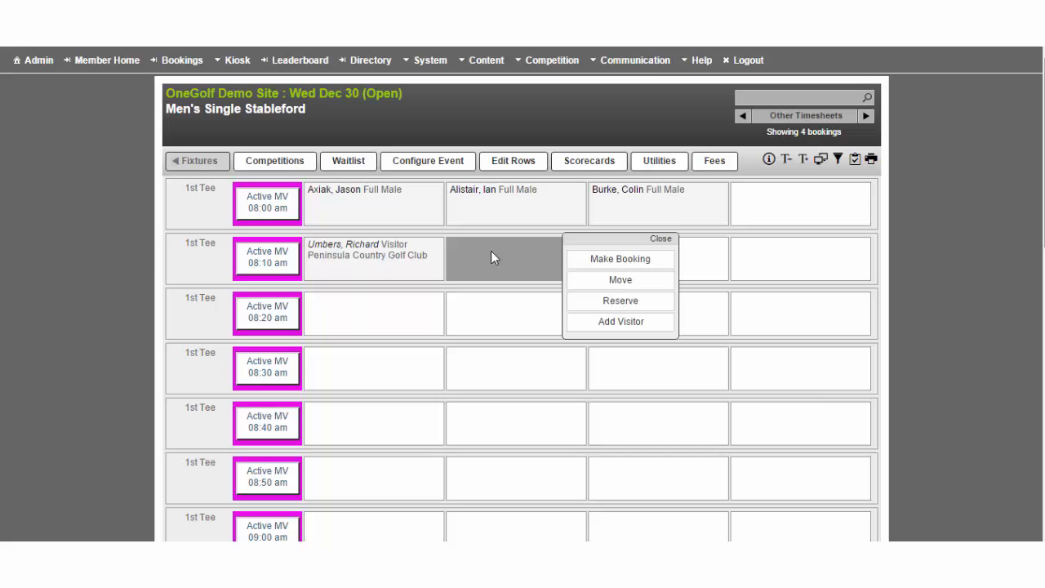
{"action": "left_click", "coordinate": [622, 324]}
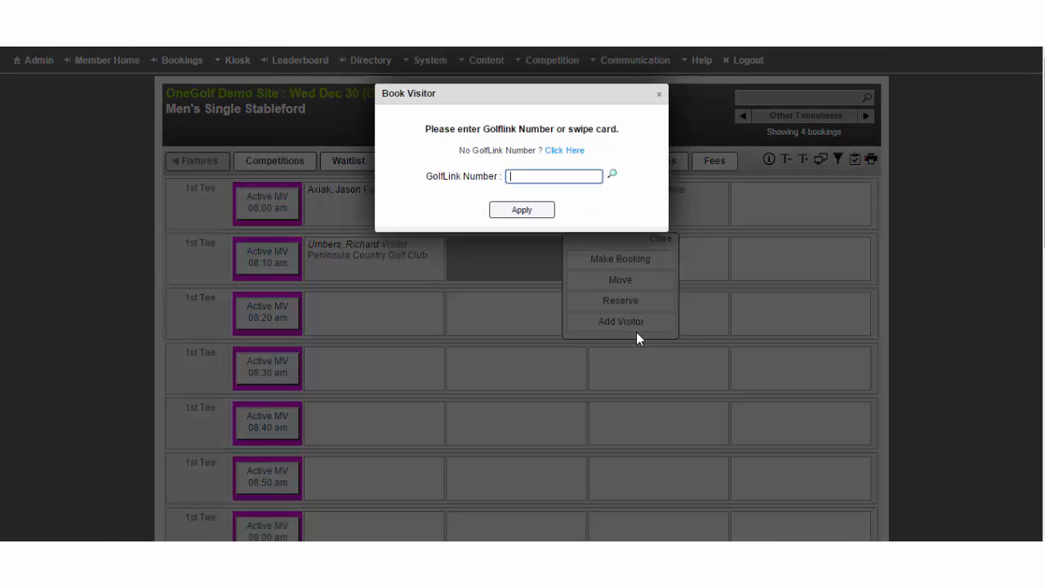
{"action": "left_click", "coordinate": [571, 151]}
{"action": "left_click", "coordinate": [550, 184]}
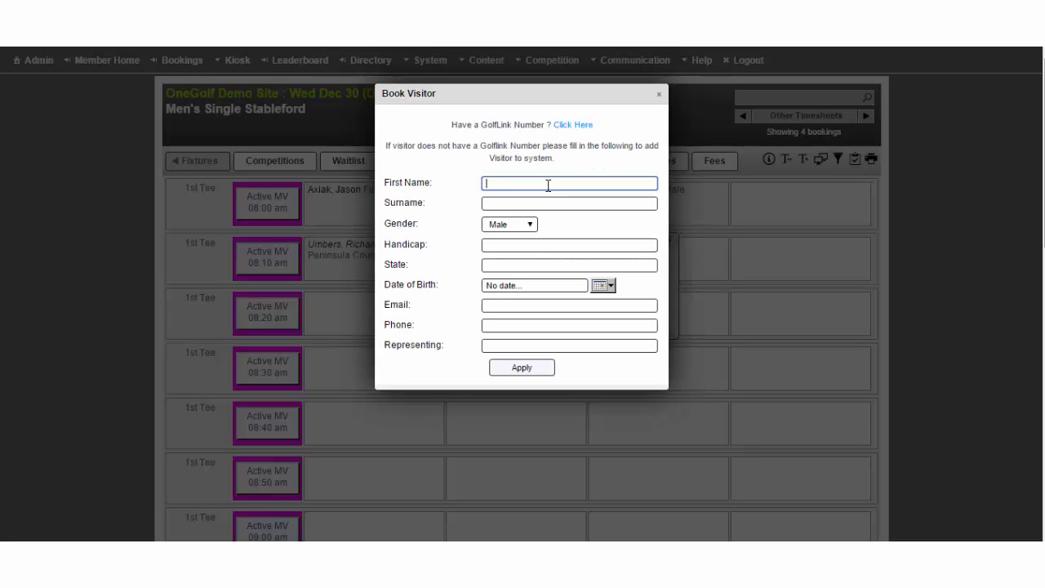
{"action": "type", "text": "Tiger"}
{"action": "key", "text": "Tab"}
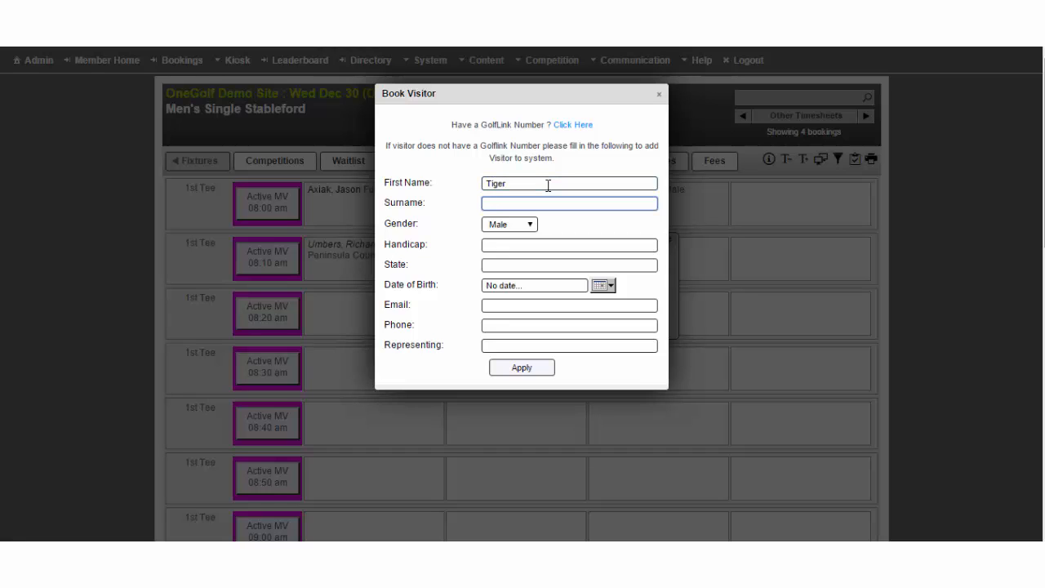
{"action": "type", "text": "Woods"}
{"action": "left_click", "coordinate": [515, 370]}
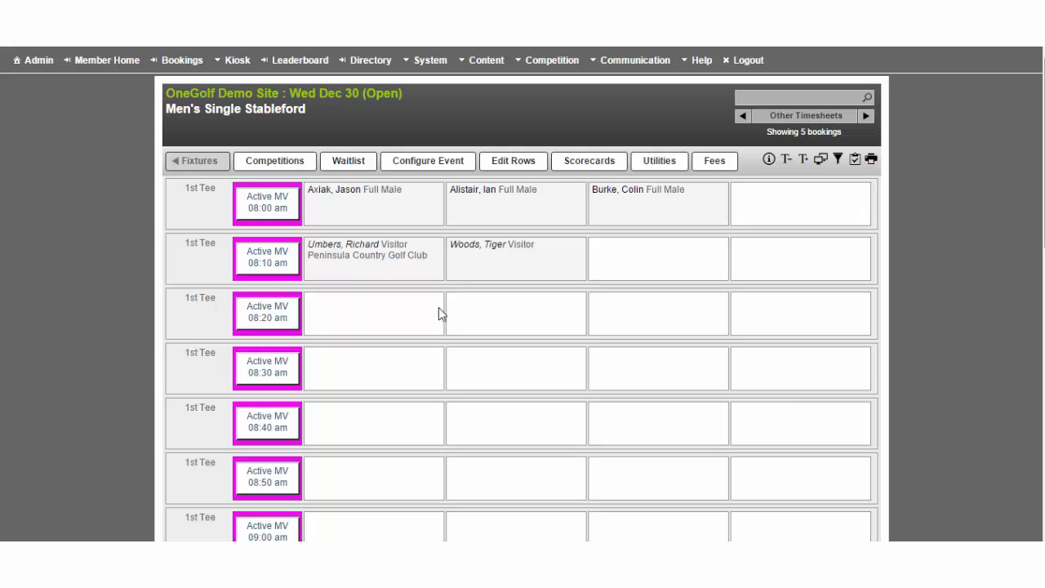
Open a booking for the 08:20 am row and look up a visitor by entering the visitor's GolfLink number.
{"action": "left_click", "coordinate": [269, 319]}
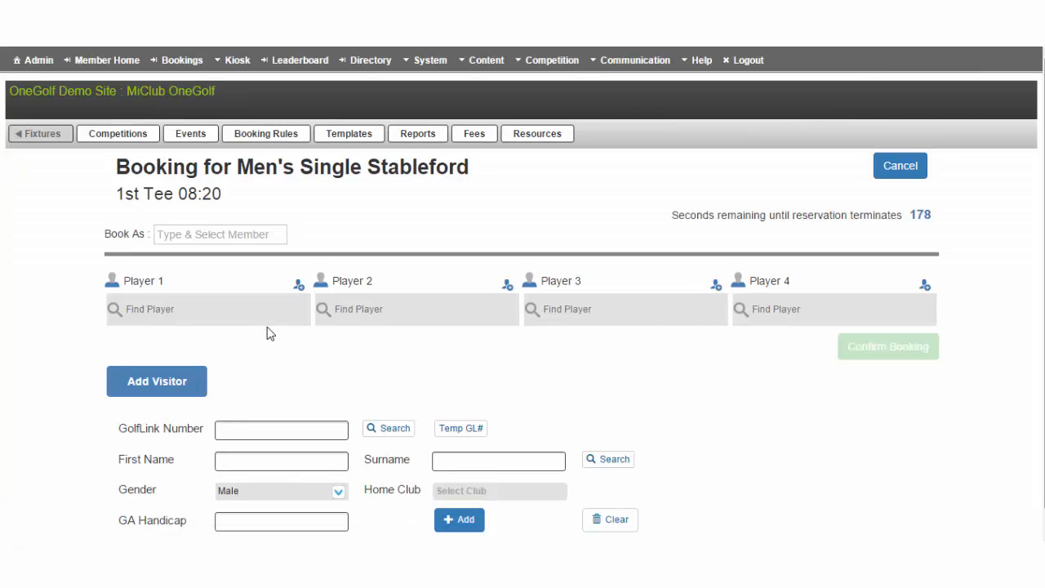
{"action": "scroll", "coordinate": [270, 334], "scroll_direction": "down", "scroll_amount": 1}
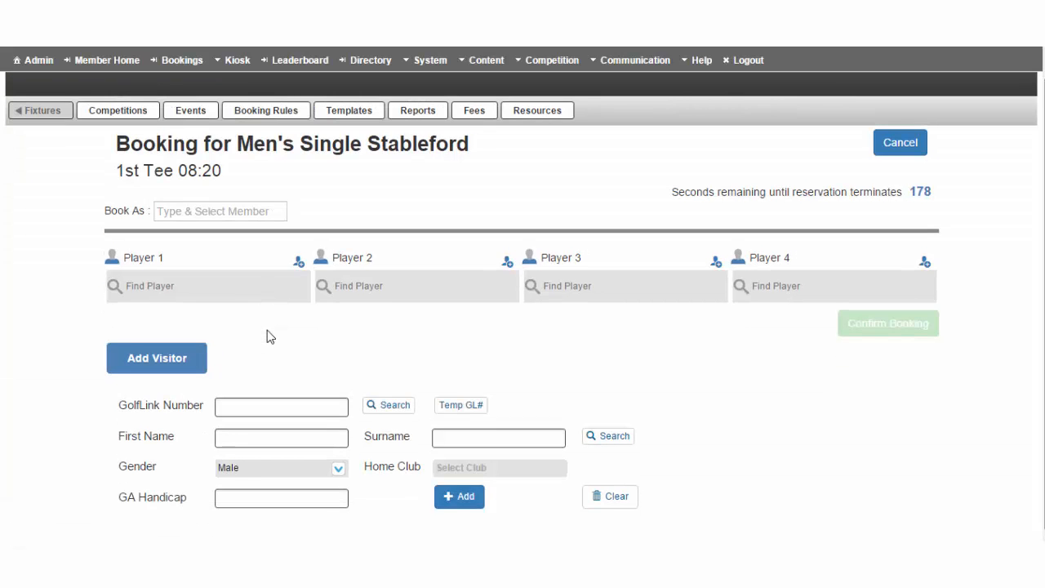
{"action": "left_click", "coordinate": [249, 403]}
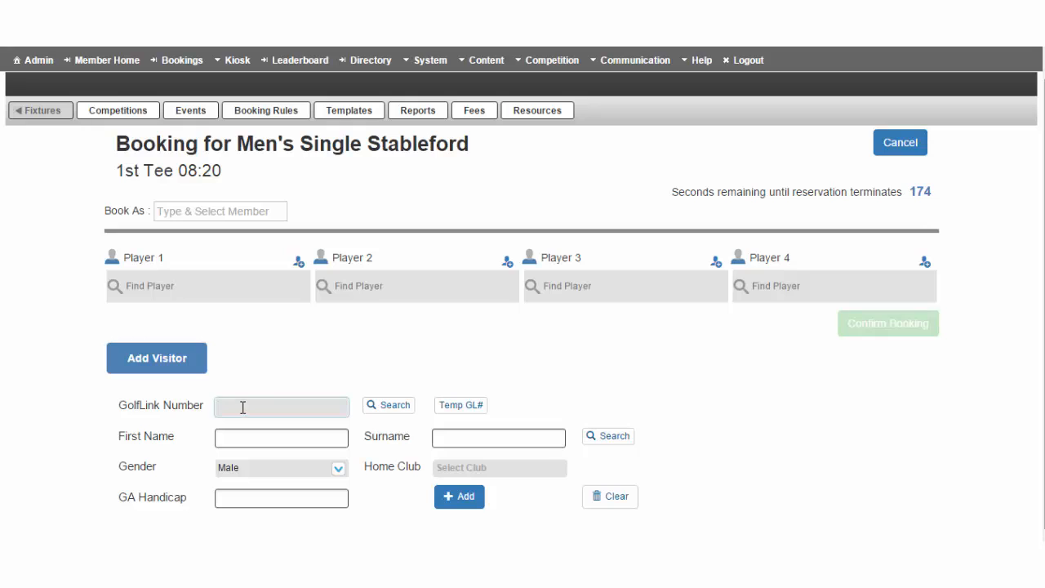
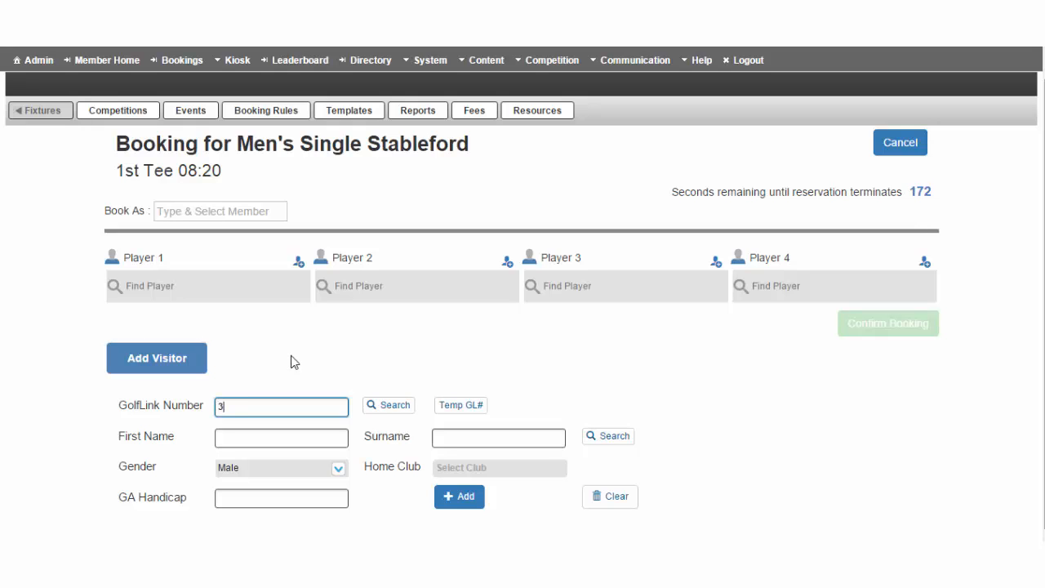
{"action": "left_click", "coordinate": [379, 408]}
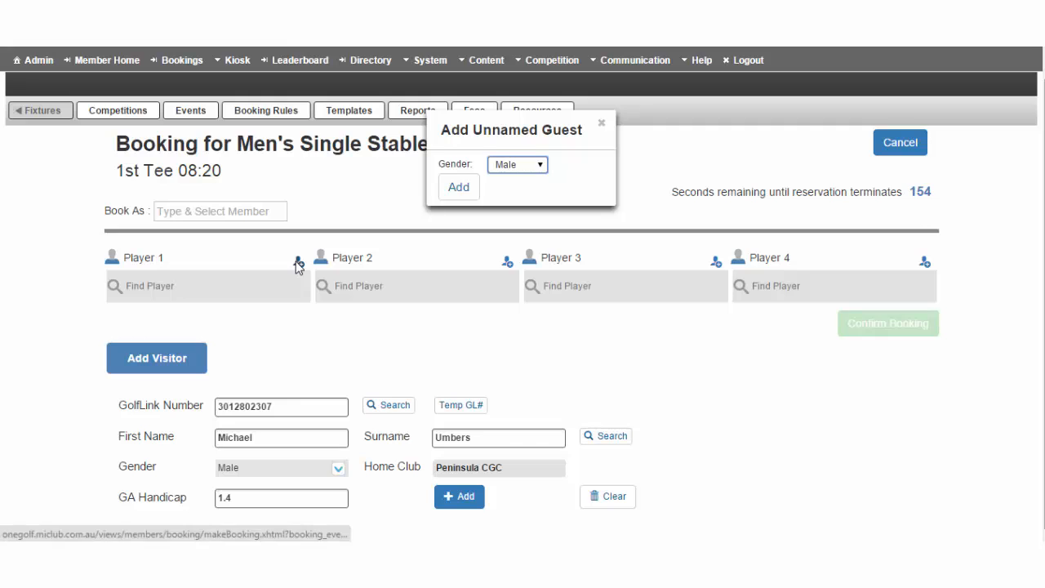
Add an unnamed male guest as Player 1 at 08:20 am and confirm the booking.
{"action": "left_click", "coordinate": [541, 170]}
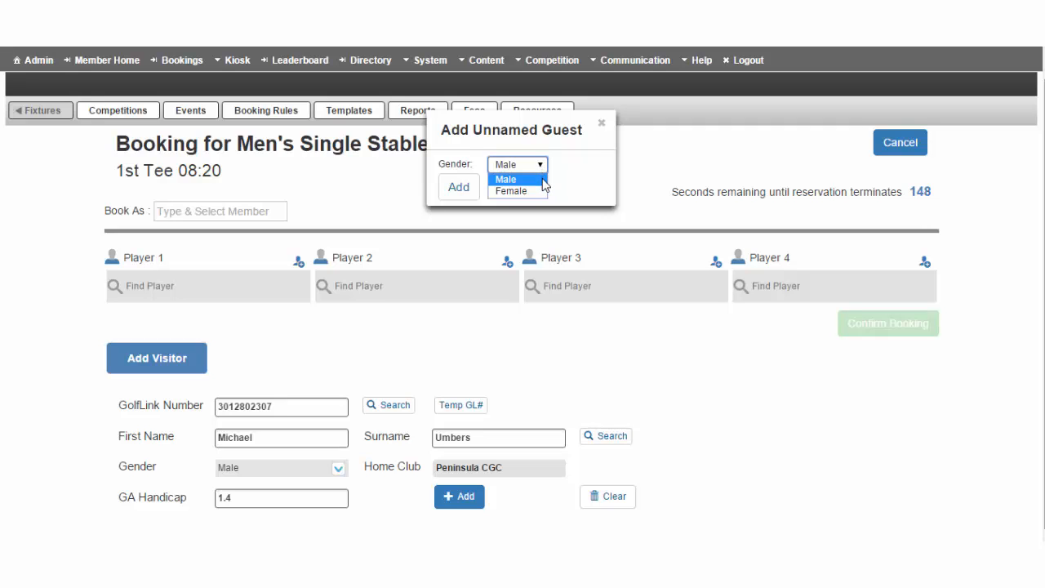
{"action": "left_click", "coordinate": [541, 179]}
{"action": "left_click", "coordinate": [455, 190]}
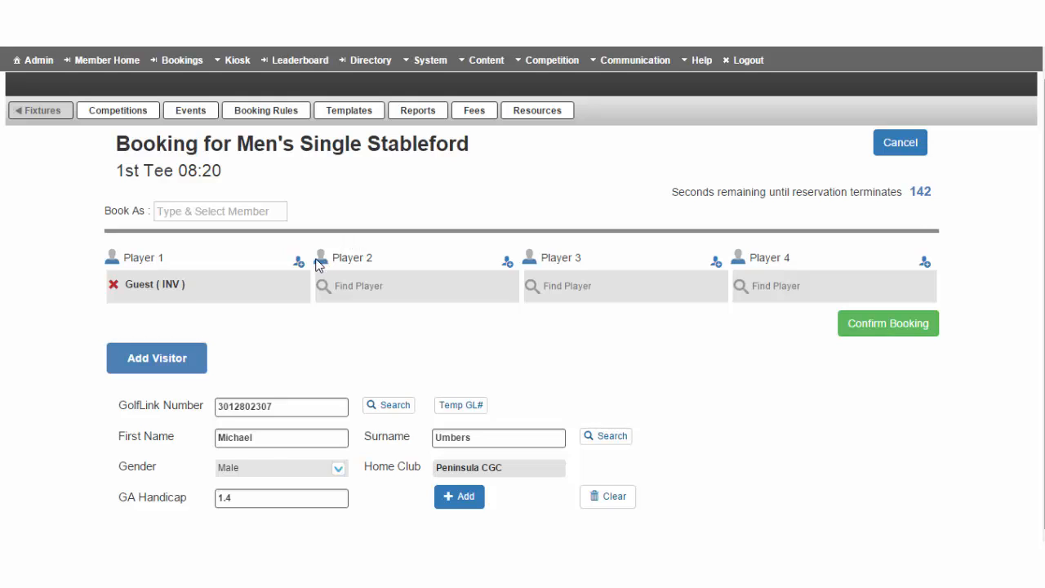
{"action": "left_click", "coordinate": [889, 326]}
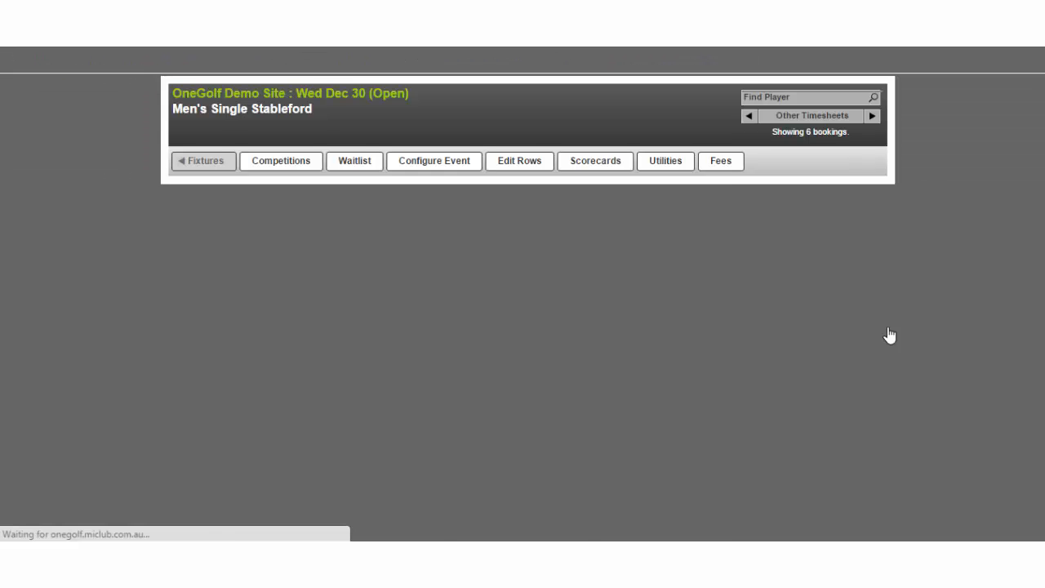
{"action": "scroll", "coordinate": [490, 349], "scroll_direction": "up", "scroll_amount": 1}
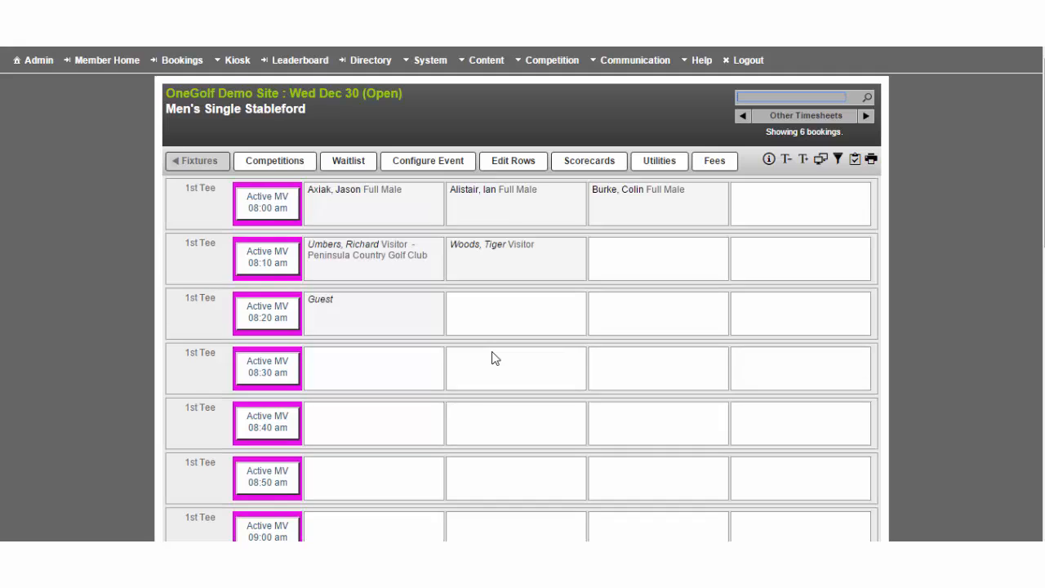